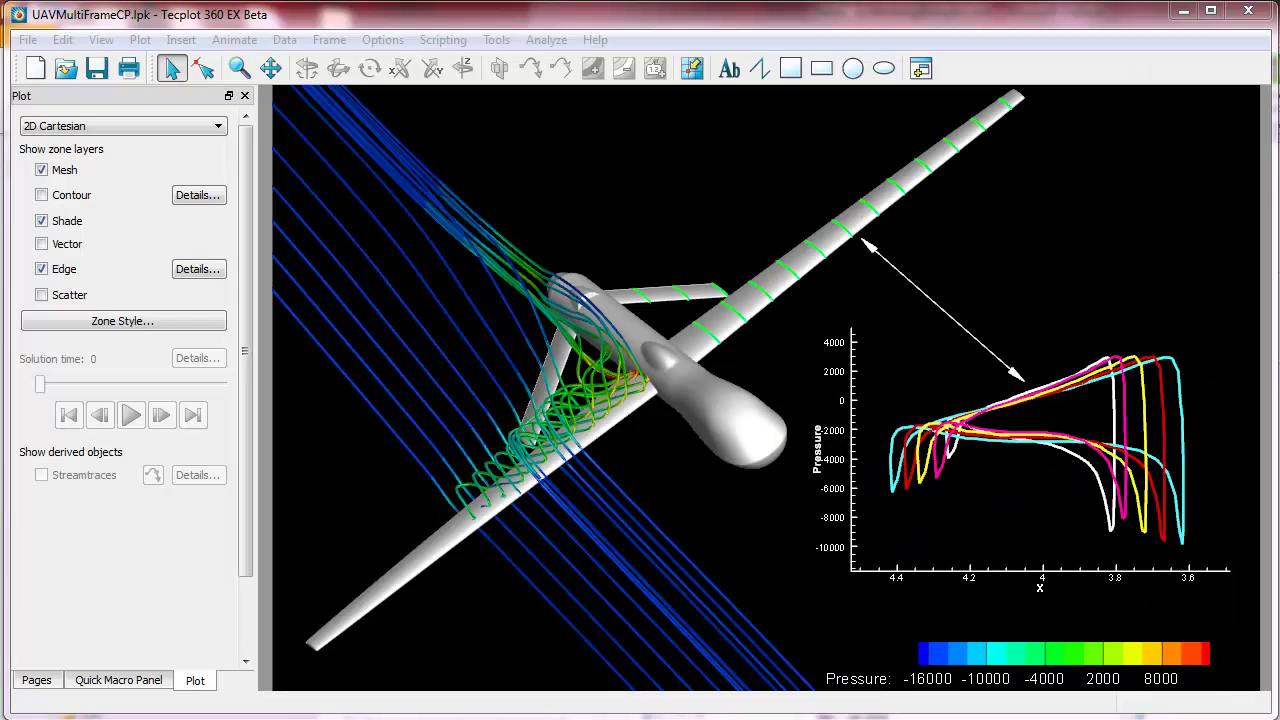
- Rotate the UAV slightly, select the Slices tool and the inset pressure curve, then list the pages
{"action": "middle_click_drag", "start_coordinate": [772, 499], "coordinate": [822, 468]}
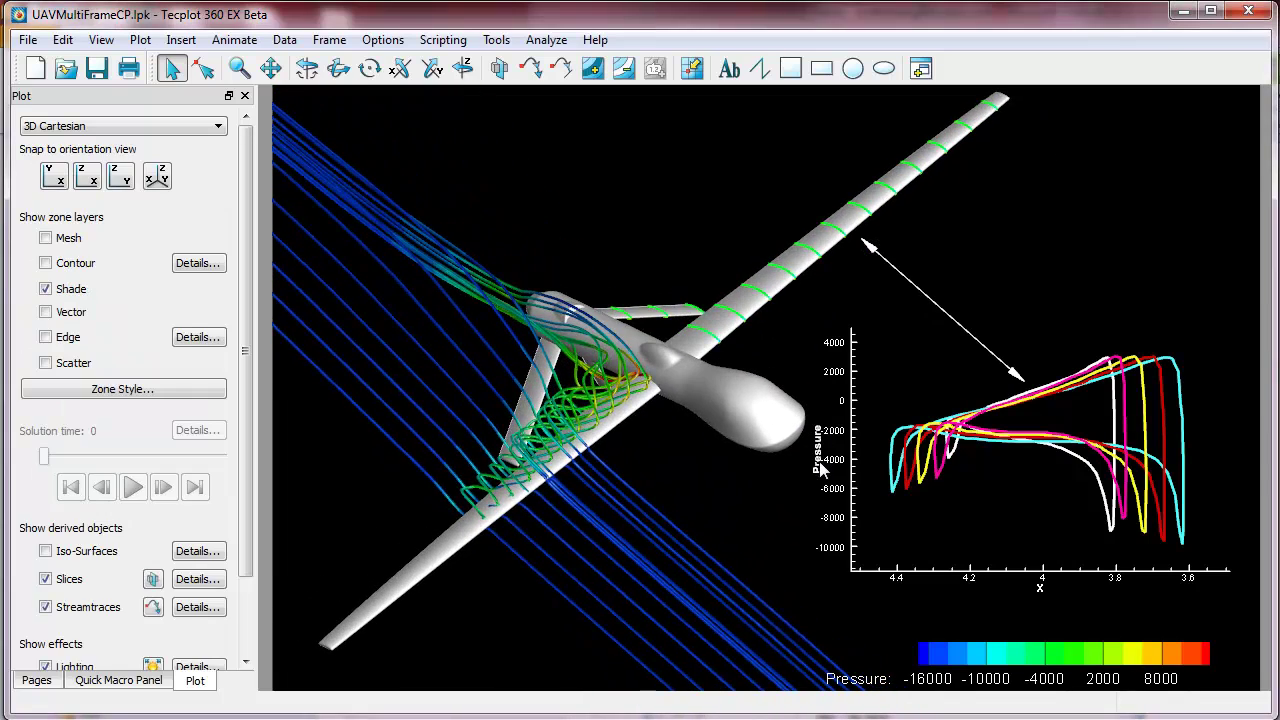
{"action": "left_click", "coordinate": [152, 579]}
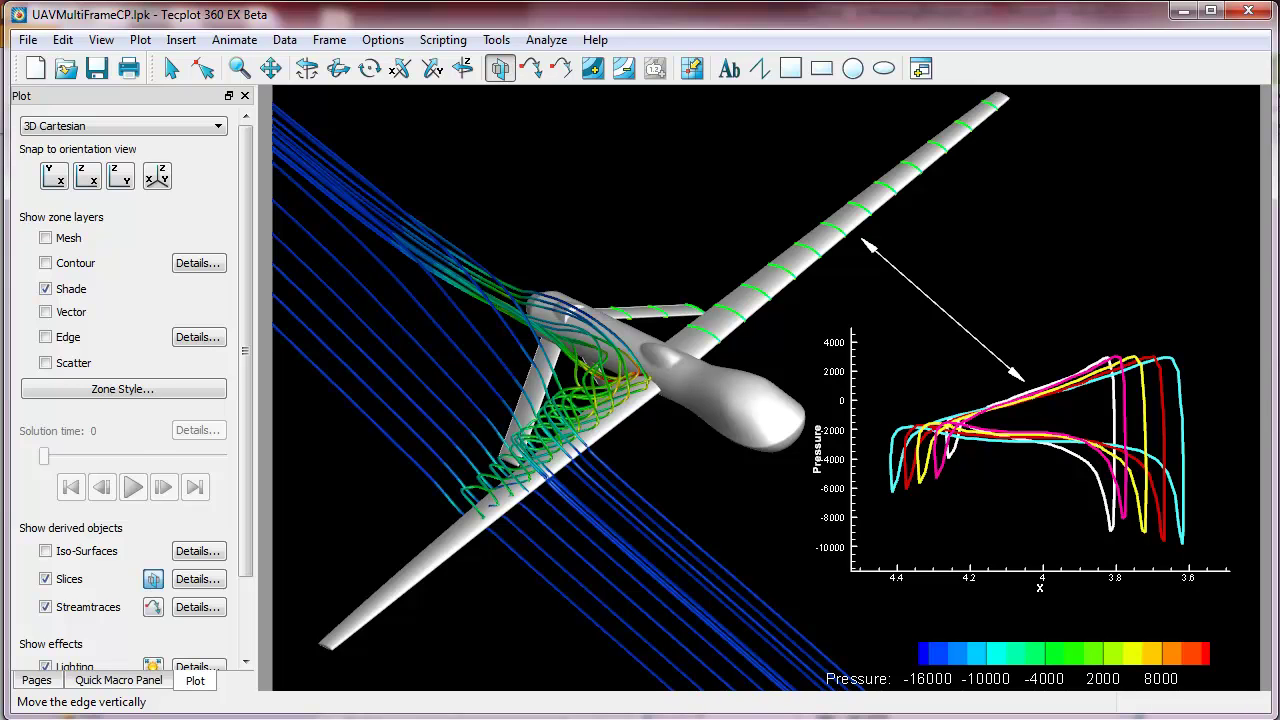
{"action": "left_click", "coordinate": [954, 450]}
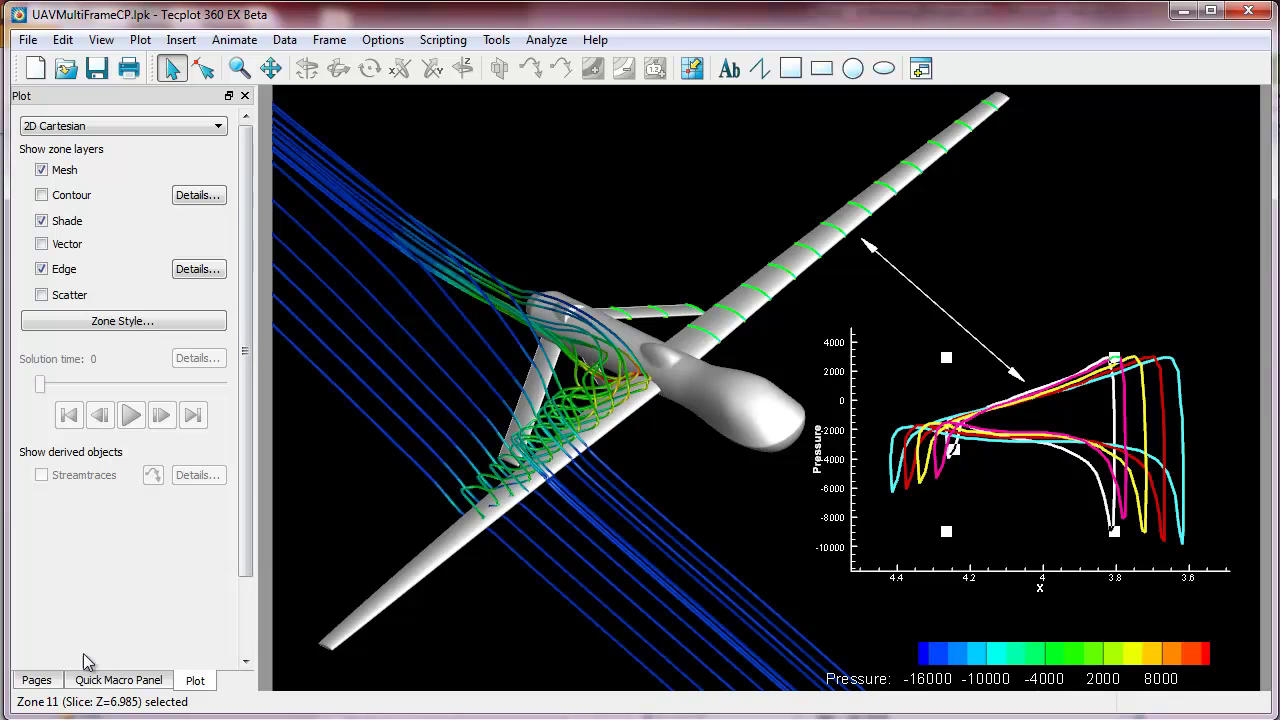
{"action": "left_click", "coordinate": [36, 680]}
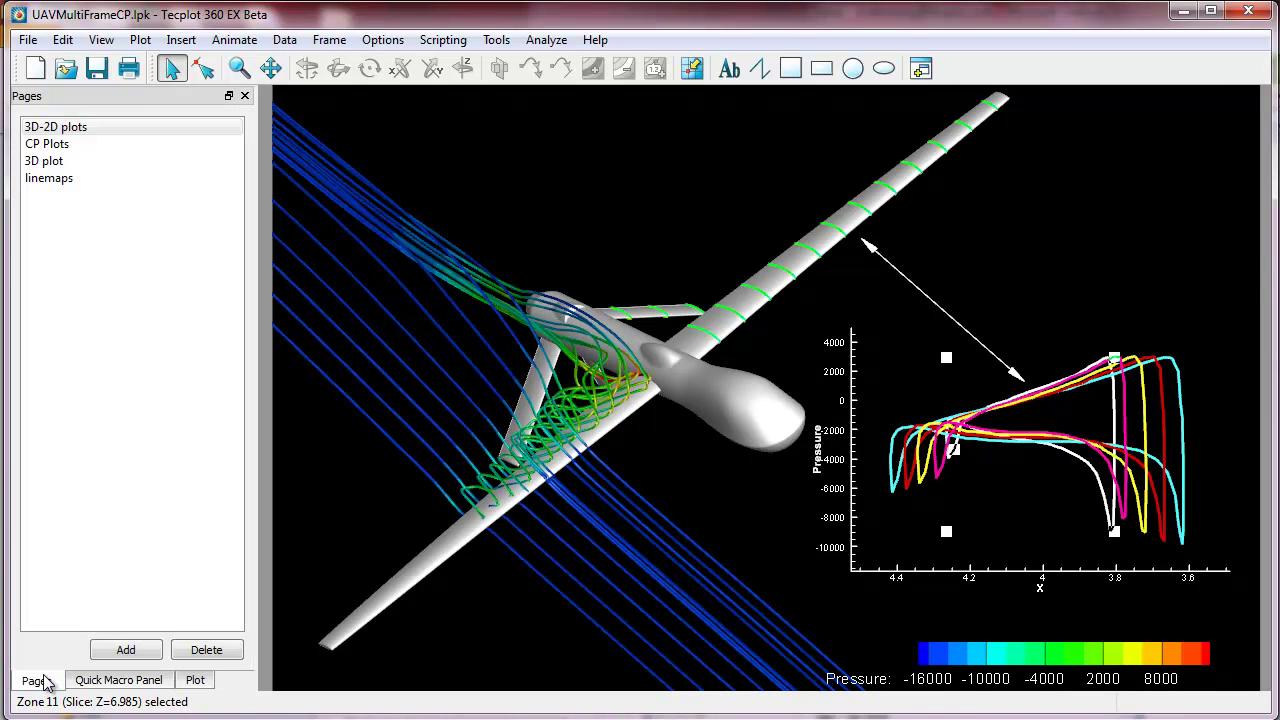
- Browse the 3D plot, CP Plots and linemaps pages, then return to 3D plot's plot settings
{"action": "left_click", "coordinate": [64, 163]}
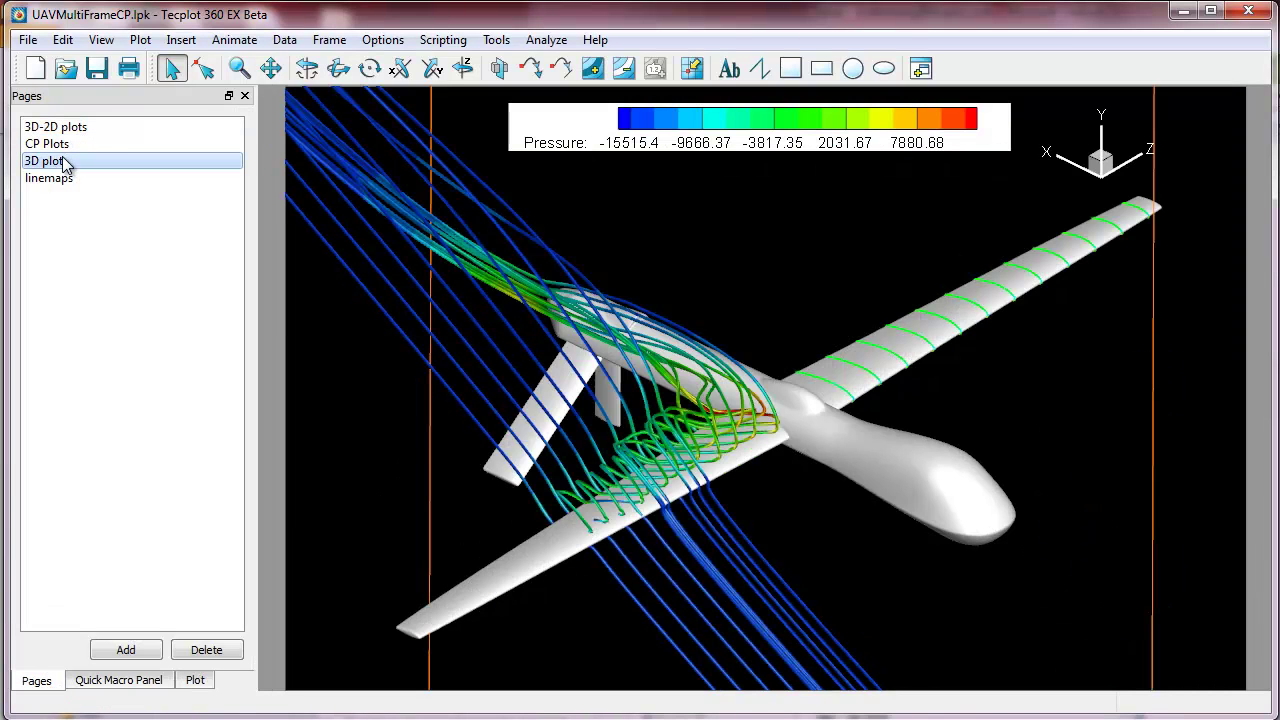
{"action": "left_click", "coordinate": [68, 146]}
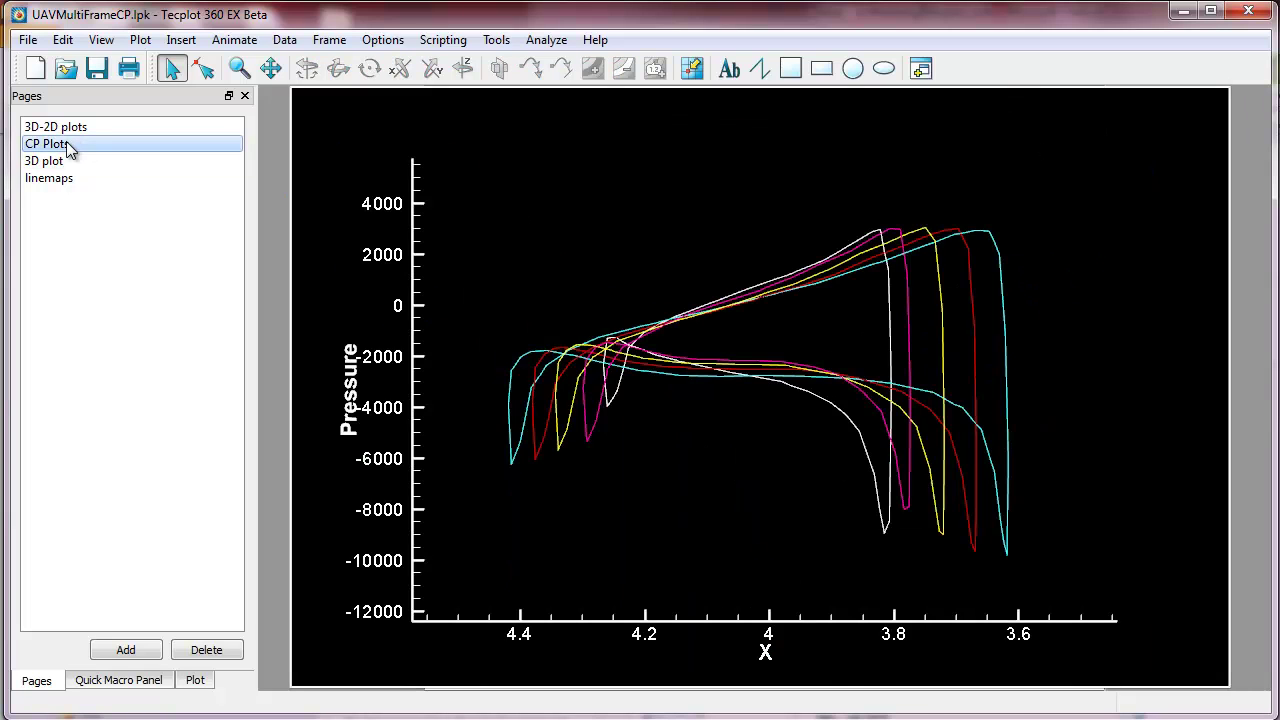
{"action": "left_click", "coordinate": [64, 180]}
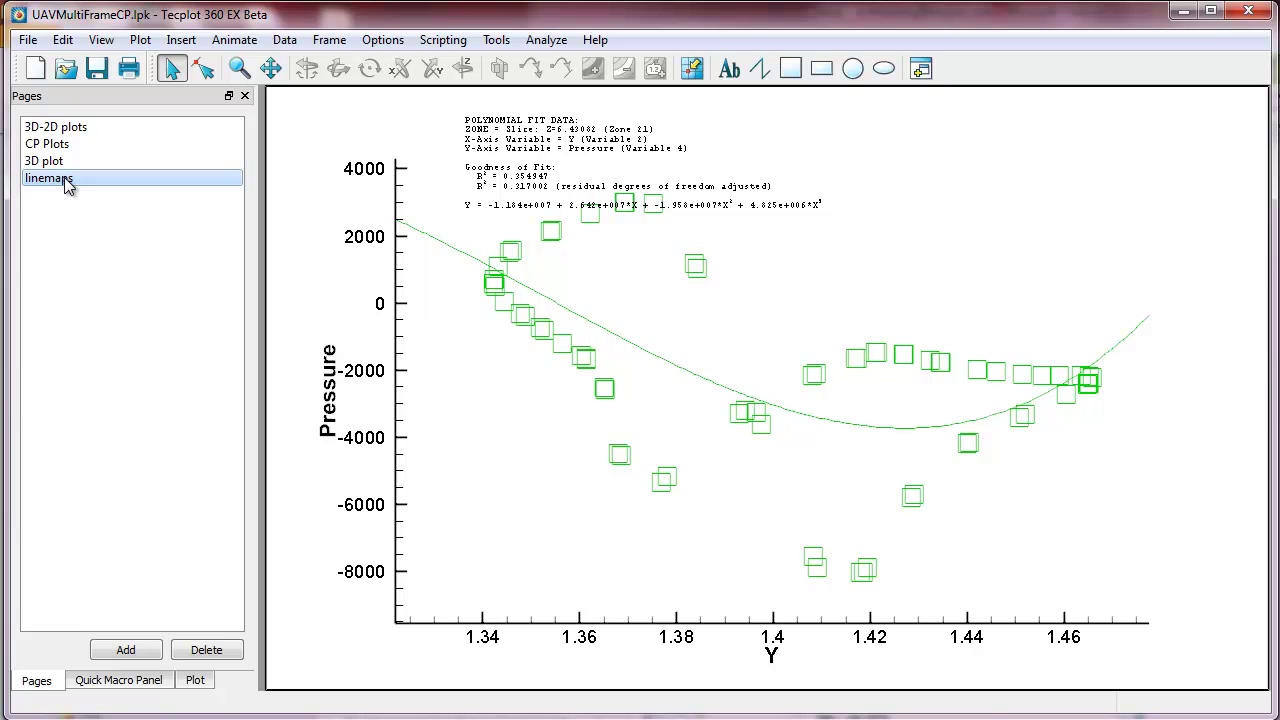
{"action": "key", "text": "Up"}
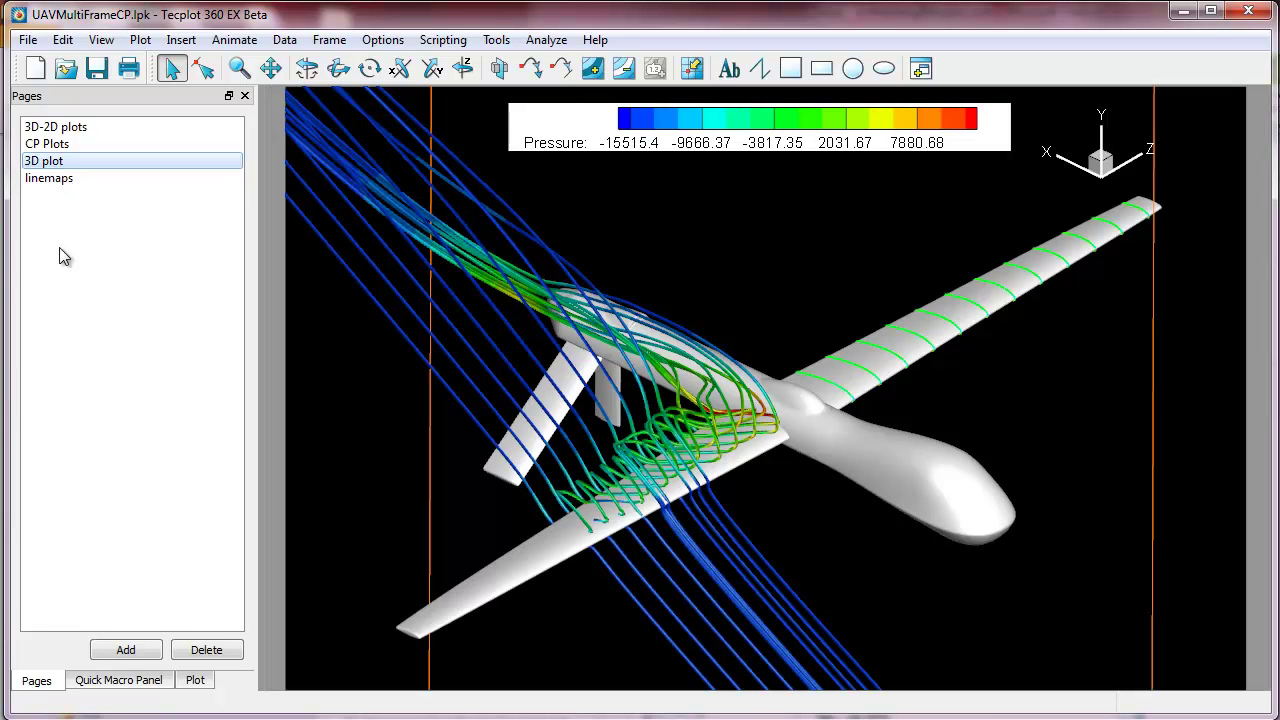
{"action": "left_click", "coordinate": [195, 680]}
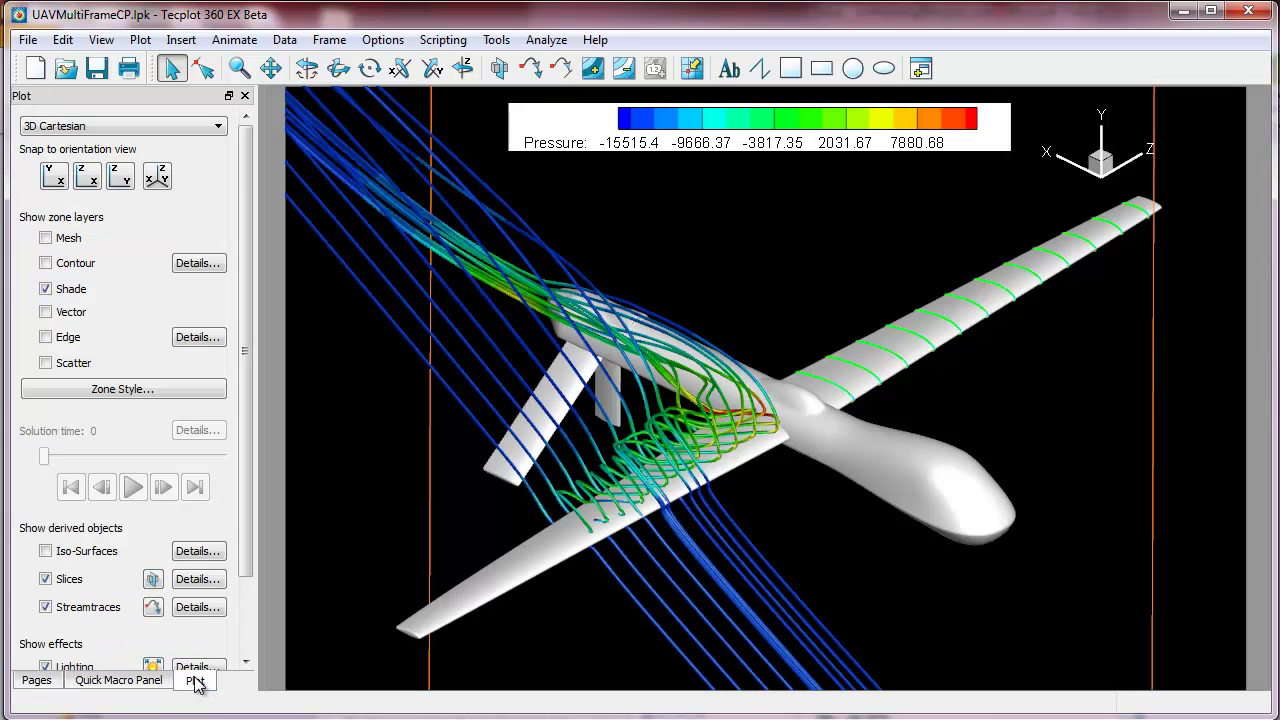
- Copy the 3D UAV frame from the 3D plot page
{"action": "left_click", "coordinate": [286, 451]}
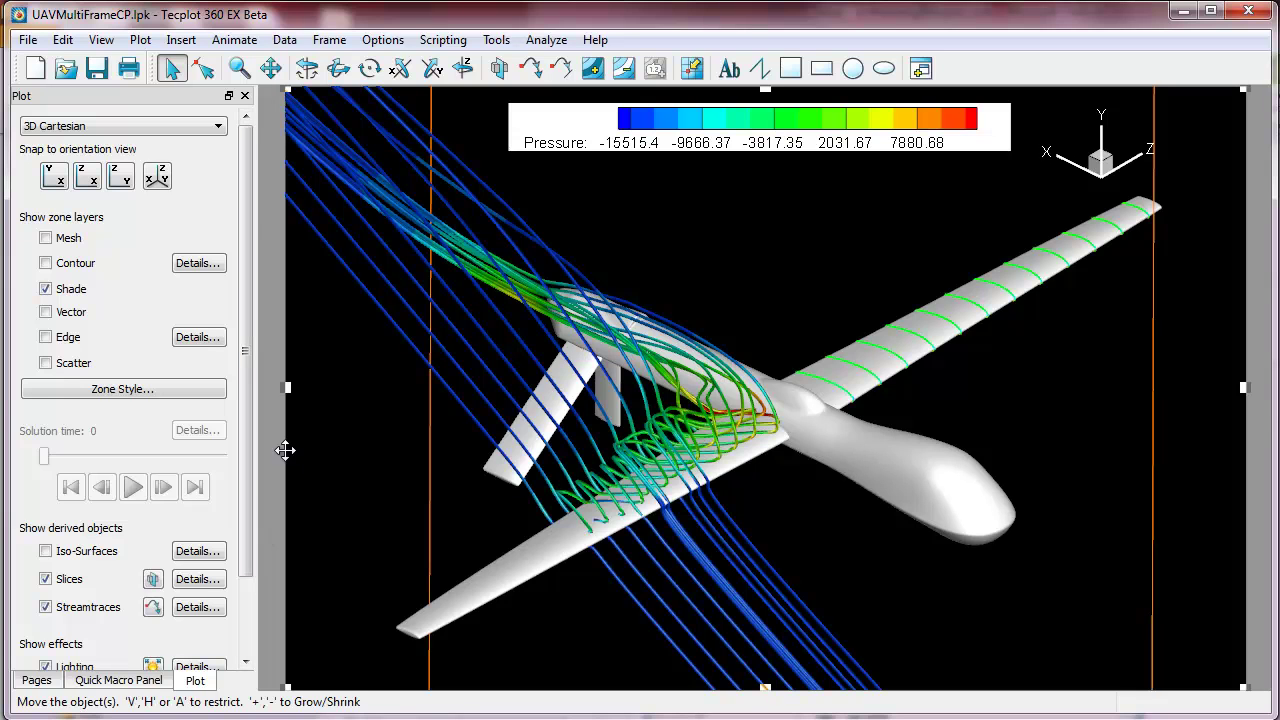
{"action": "left_click", "coordinate": [62, 40]}
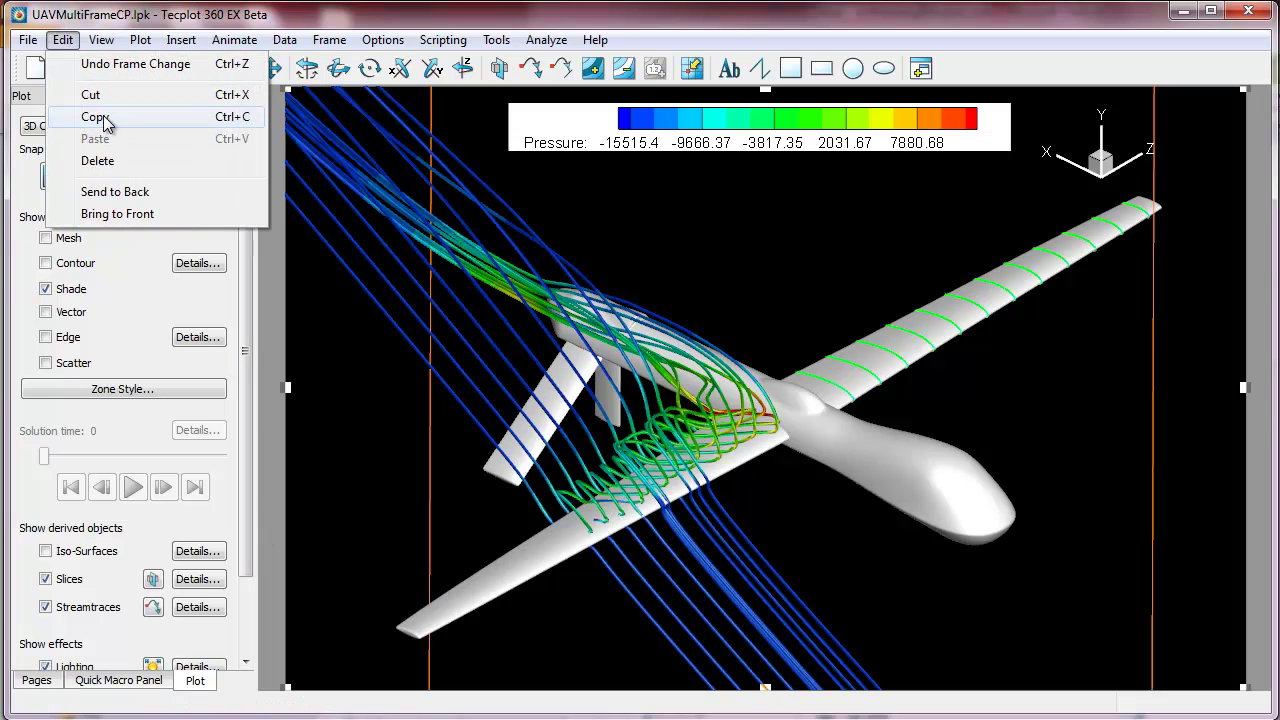
{"action": "left_click", "coordinate": [96, 117]}
- Add a new page and name it 'iso surfaces'
{"action": "left_click", "coordinate": [42, 681]}
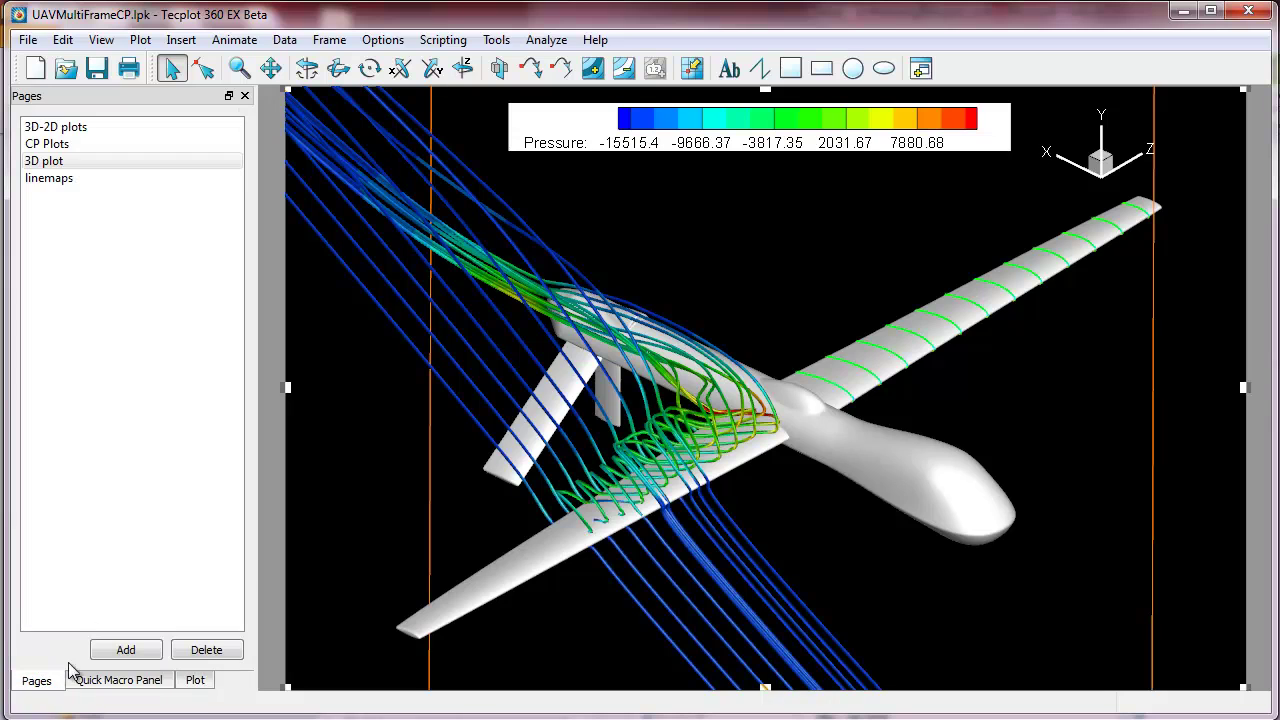
{"action": "left_click", "coordinate": [143, 651]}
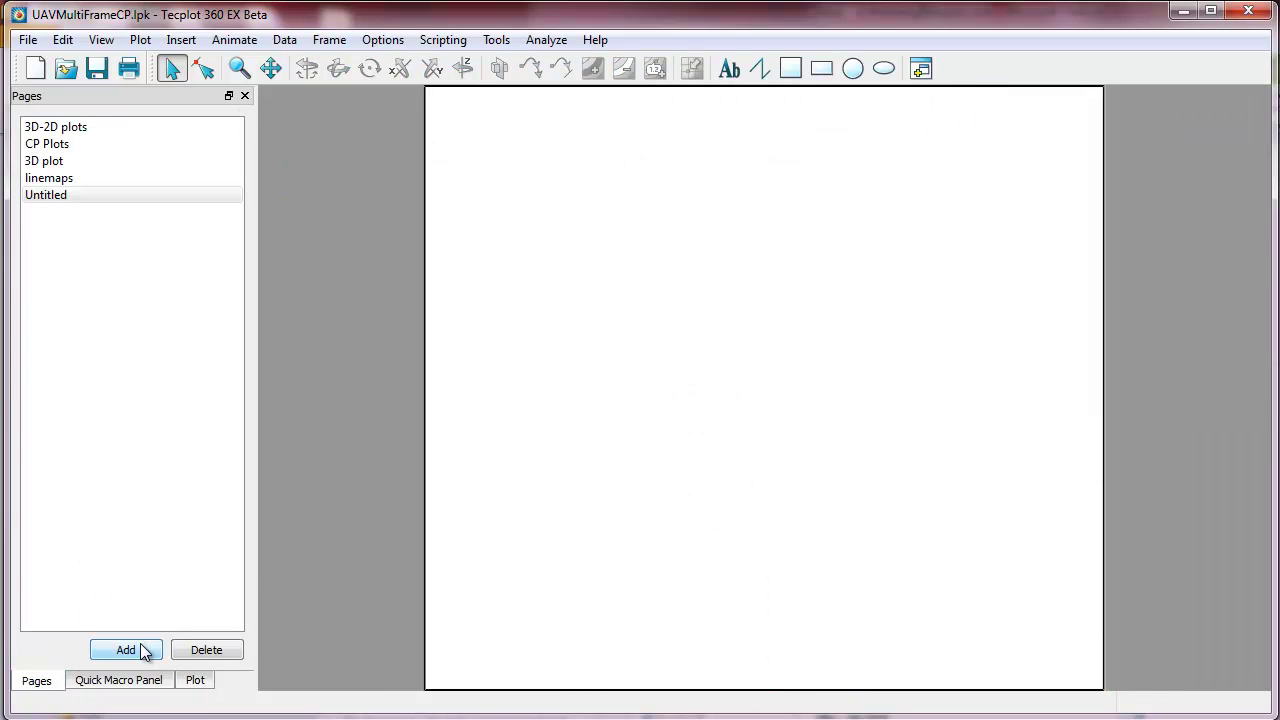
{"action": "double_click", "coordinate": [57, 197]}
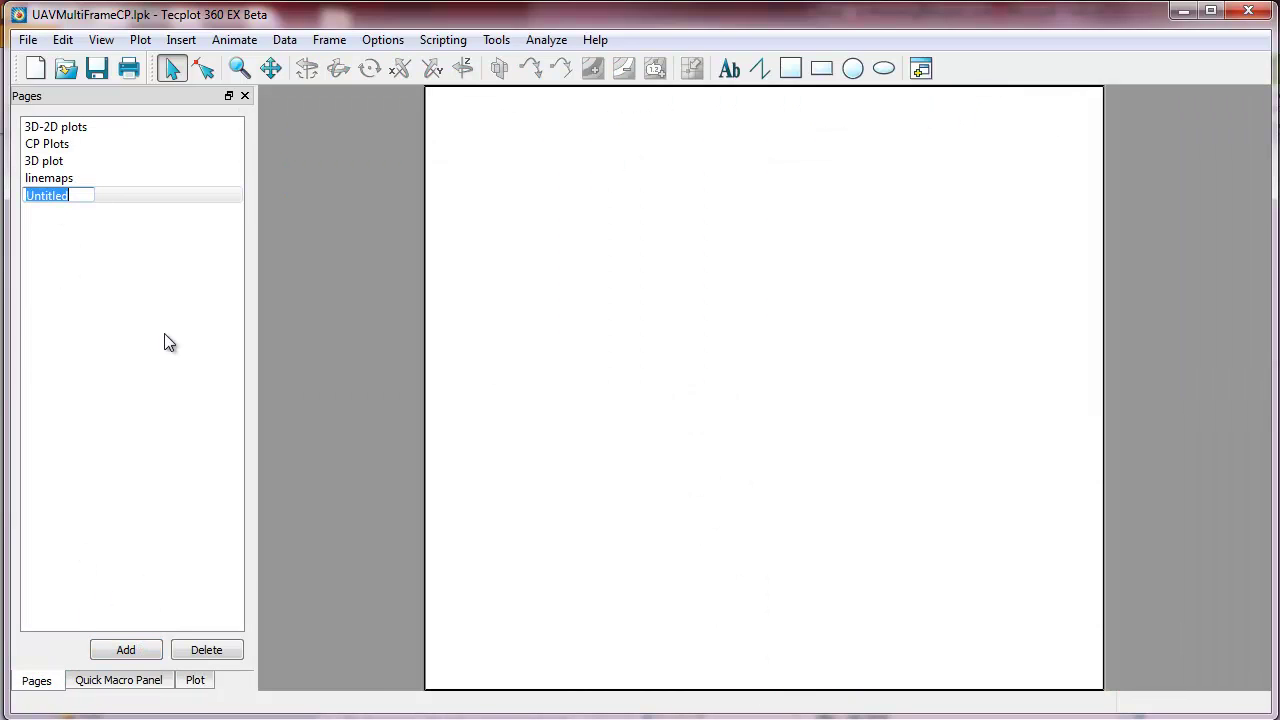
{"action": "type", "text": "iso surfaces"}
{"action": "key", "text": "Return"}
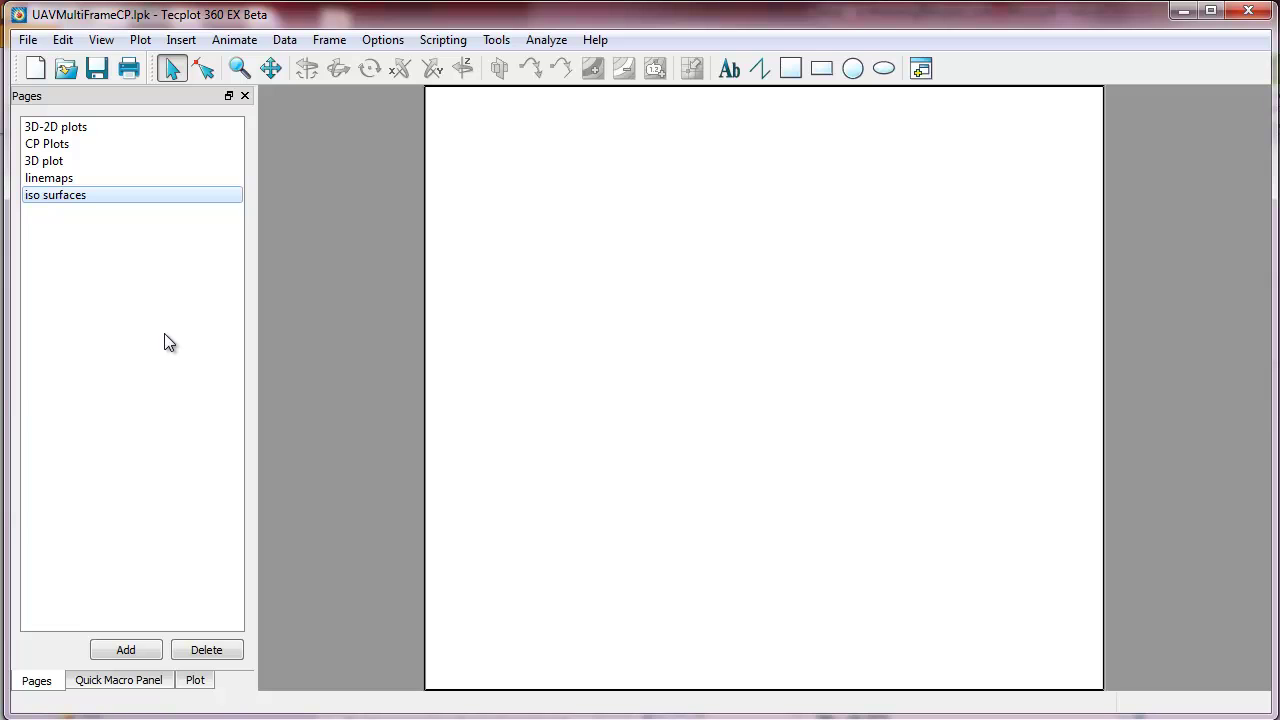
- Paste the copied UAV frame onto the iso surfaces page and show its plot settings
{"action": "left_click", "coordinate": [364, 265]}
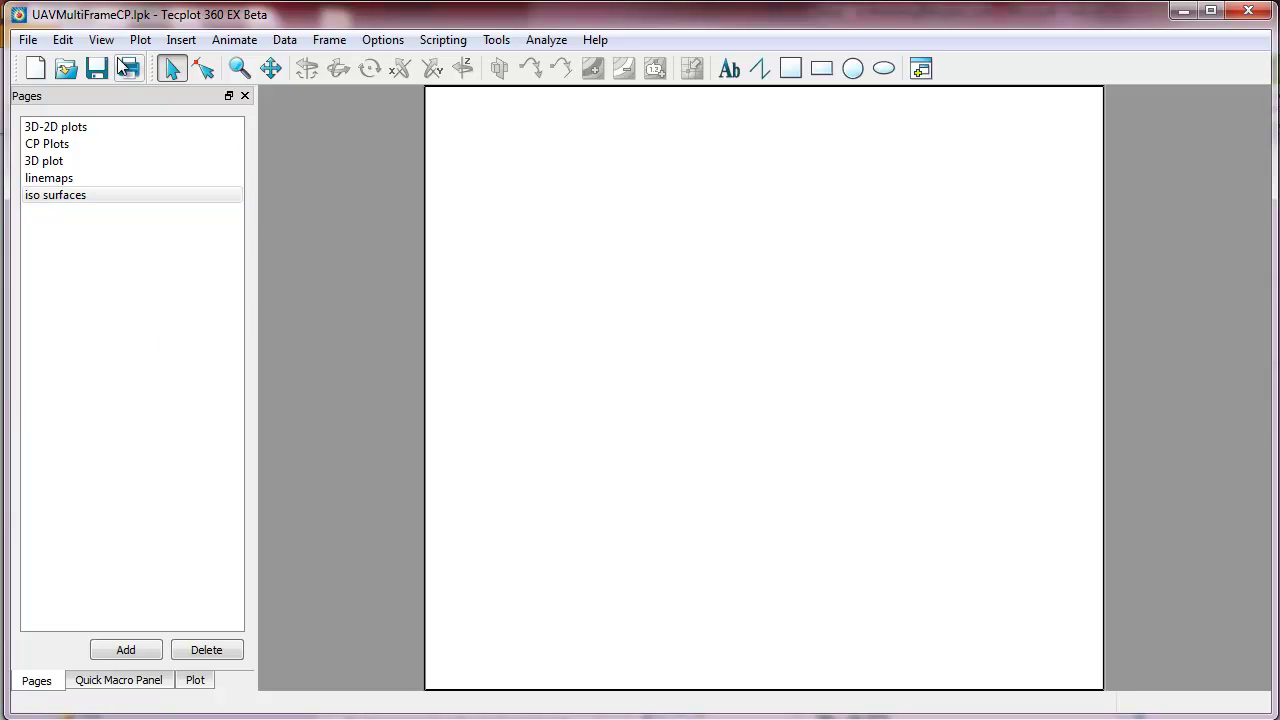
{"action": "left_click", "coordinate": [61, 39]}
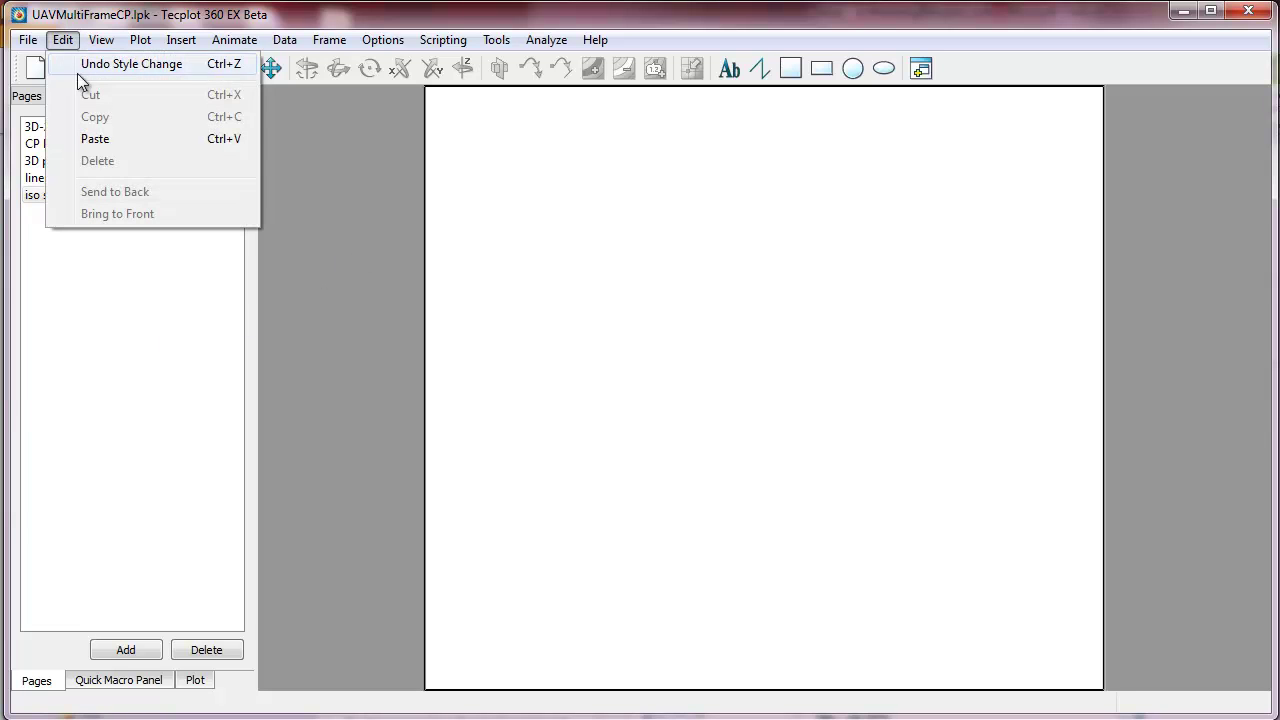
{"action": "left_click", "coordinate": [98, 138]}
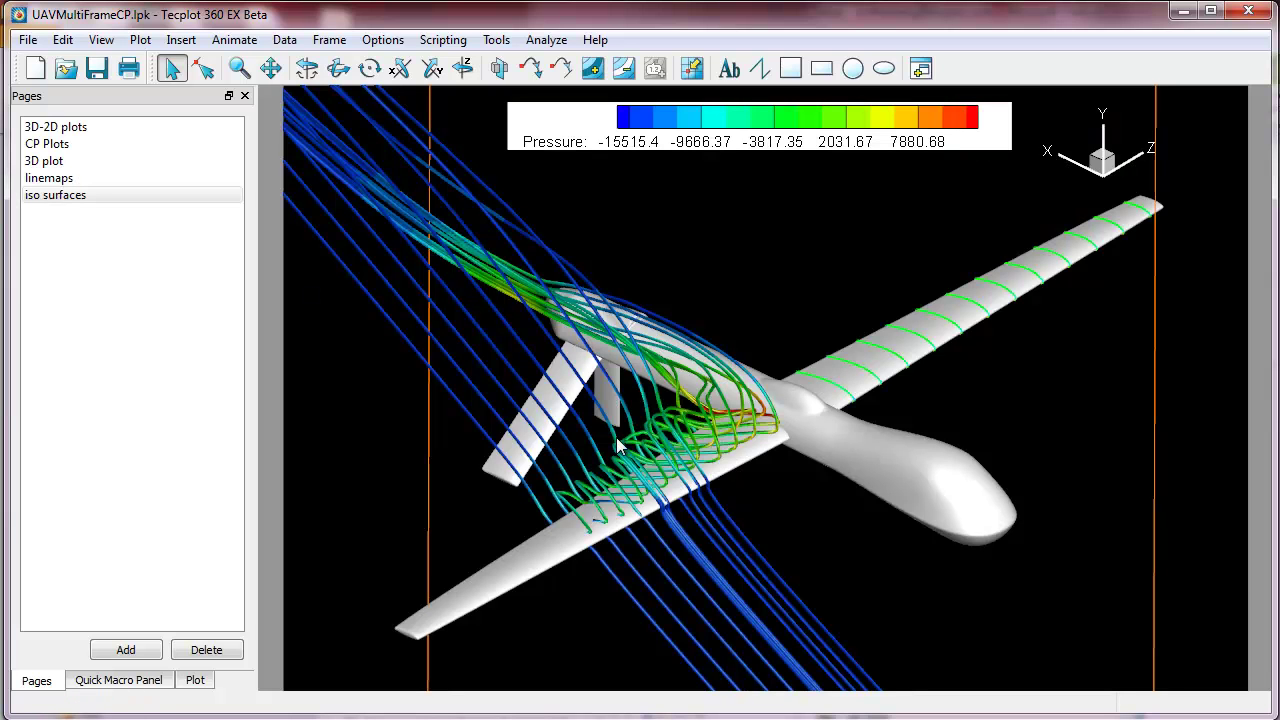
{"action": "left_click", "coordinate": [188, 680]}
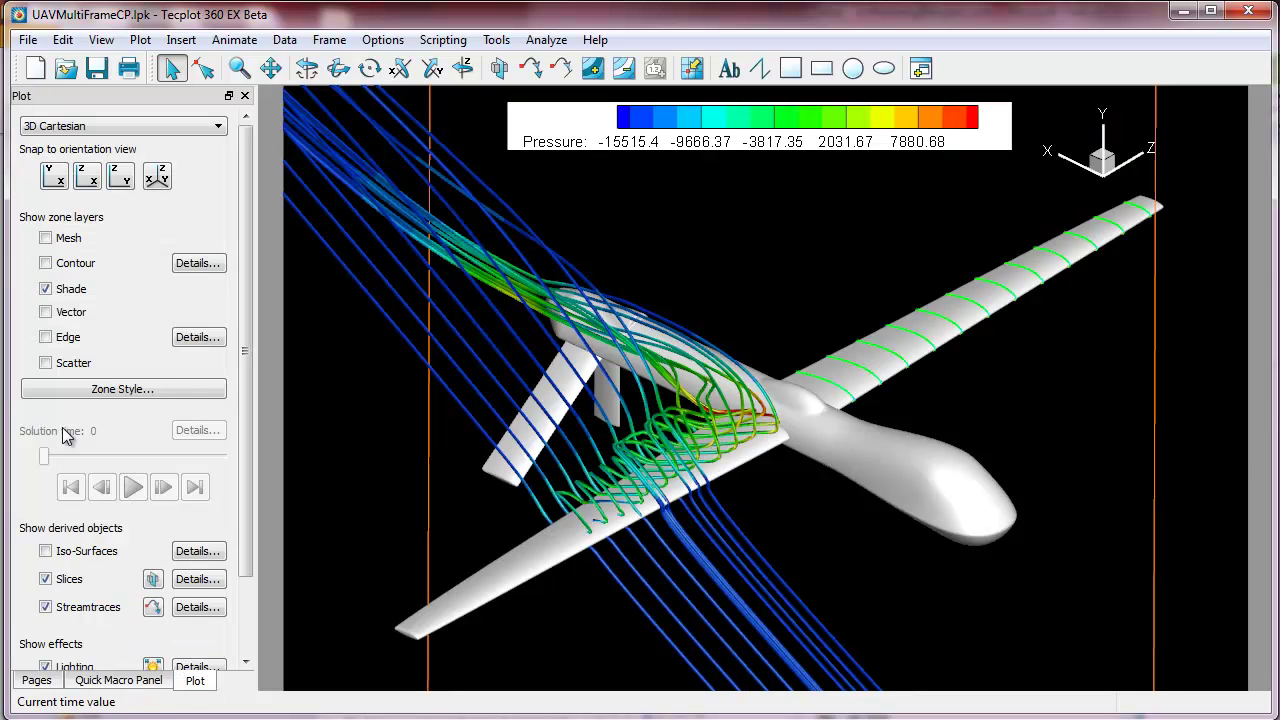
- Turn off slices and streamtraces and turn on iso-surfaces
{"action": "left_click", "coordinate": [45, 579]}
{"action": "left_click", "coordinate": [45, 607]}
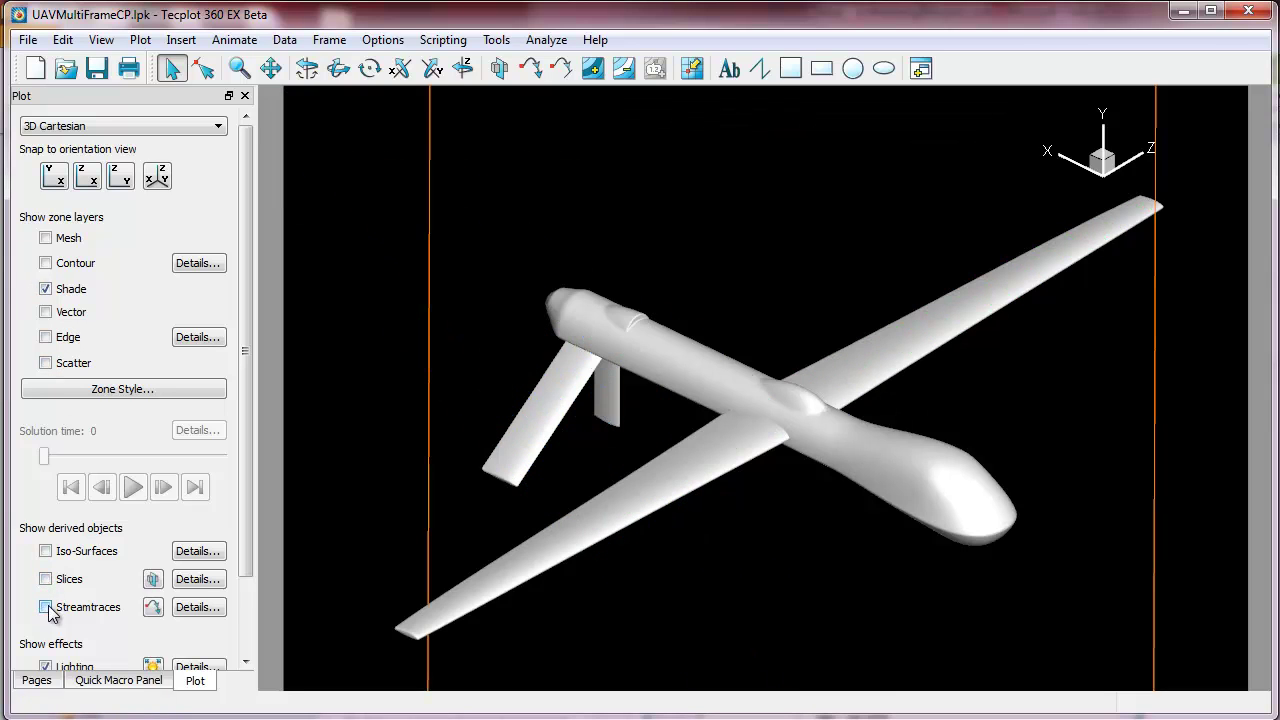
{"action": "left_click", "coordinate": [45, 551]}
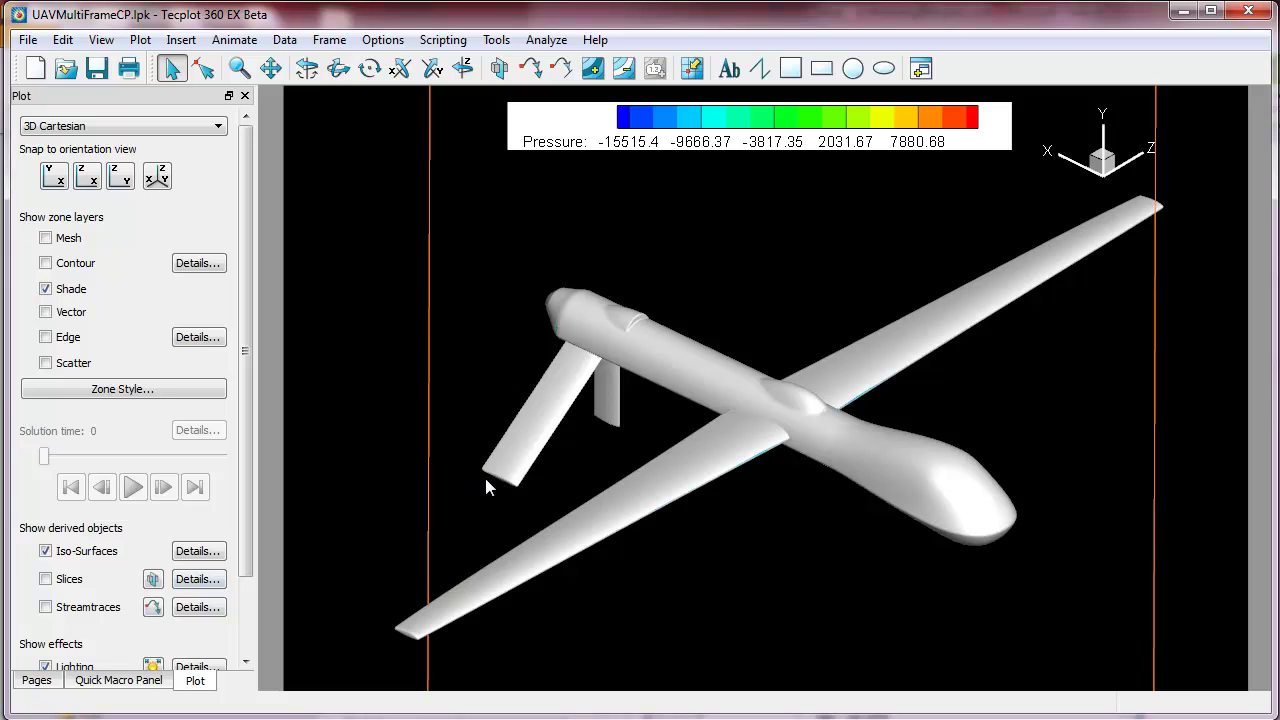
- Set the iso-surface value to 100 and redraw the plot
{"action": "left_click", "coordinate": [197, 551]}
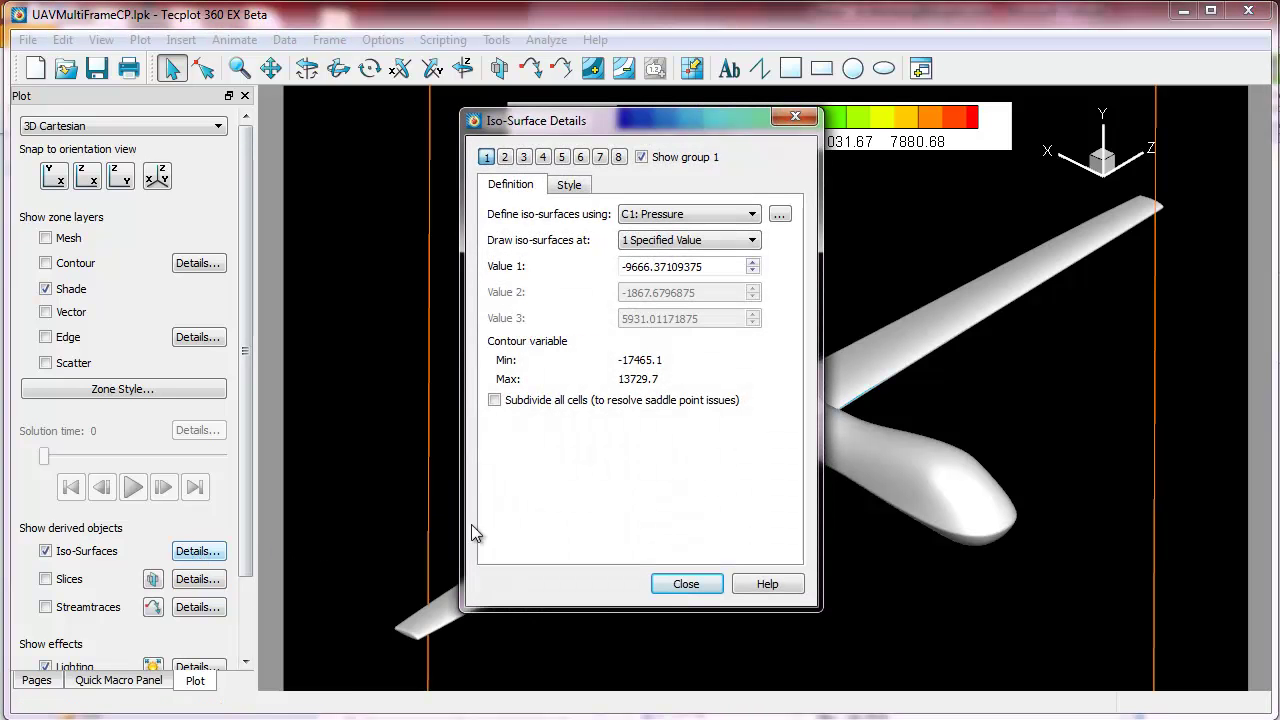
{"action": "left_click_drag", "start_coordinate": [710, 266], "coordinate": [600, 250]}
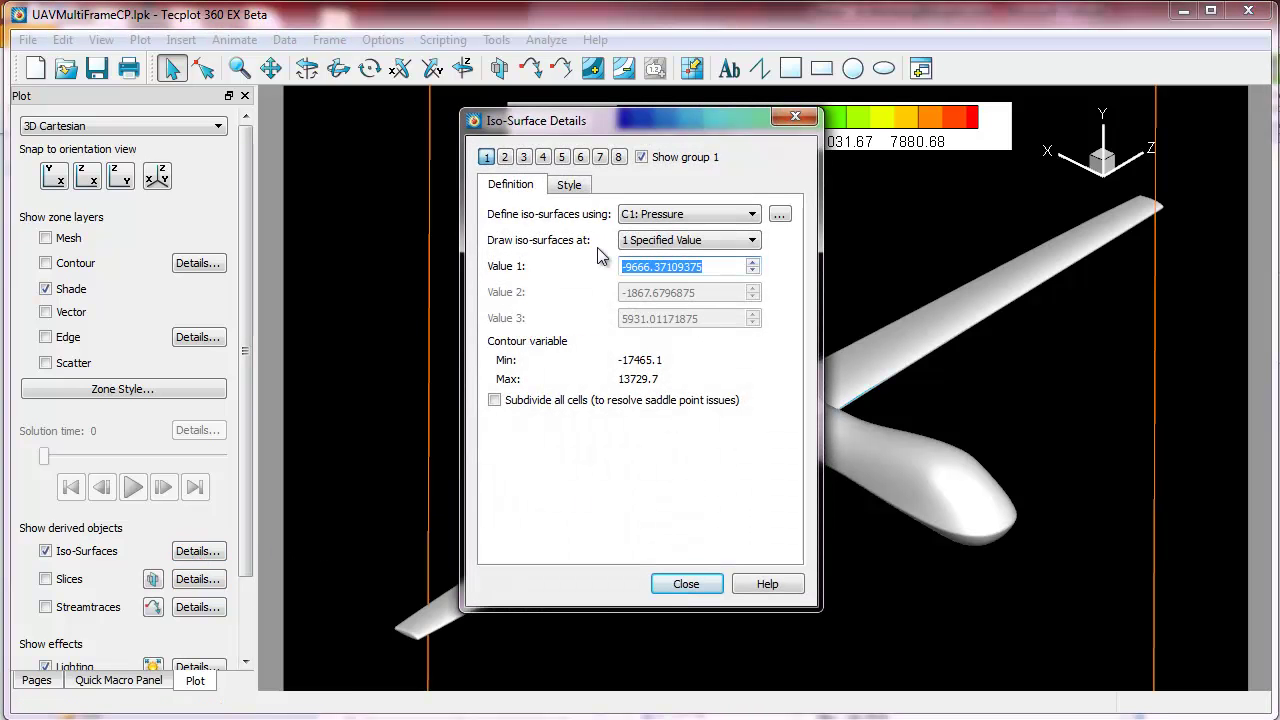
{"action": "type", "text": "100"}
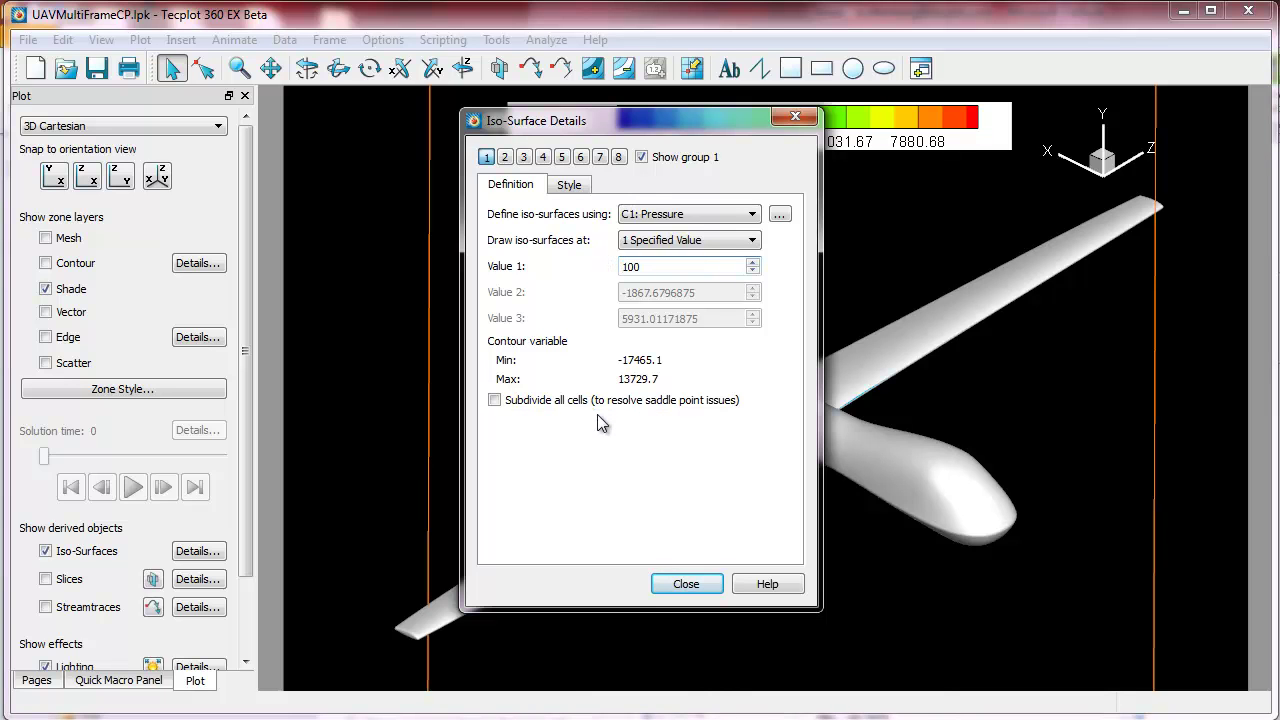
{"action": "key", "text": "Return"}
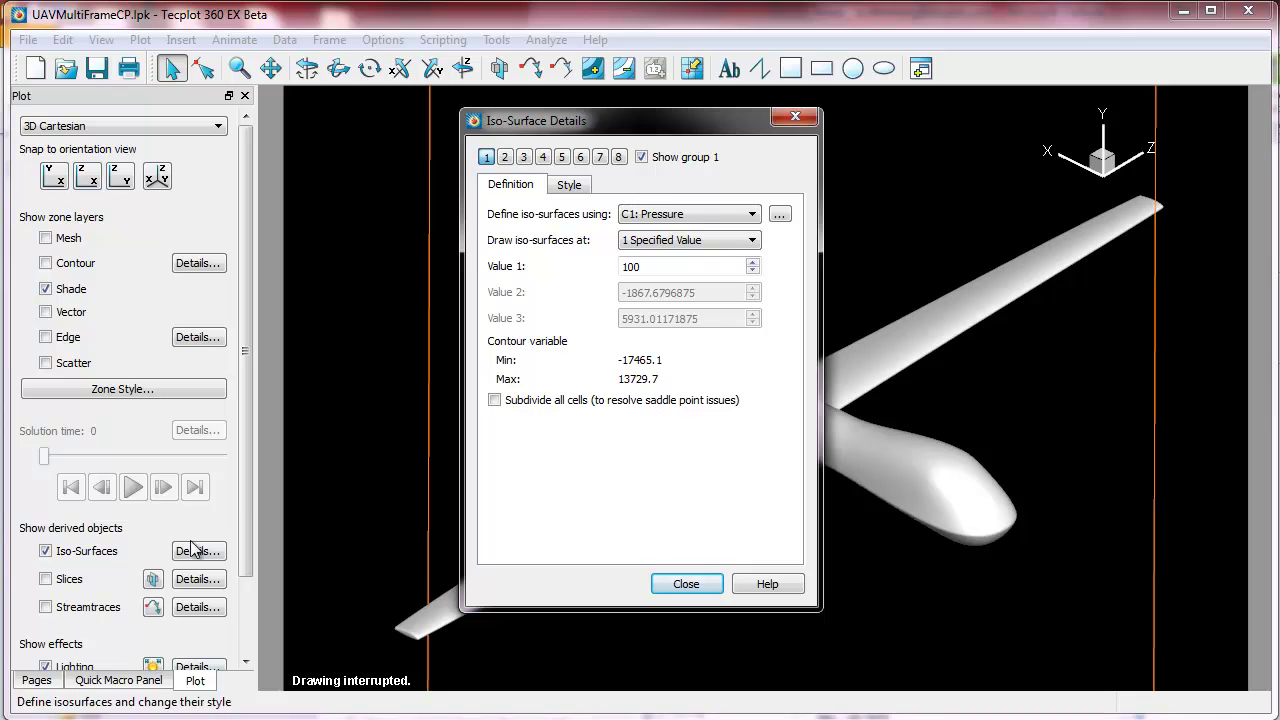
{"action": "left_click_drag", "start_coordinate": [246, 566], "coordinate": [248, 640]}
{"action": "left_click", "coordinate": [122, 627]}
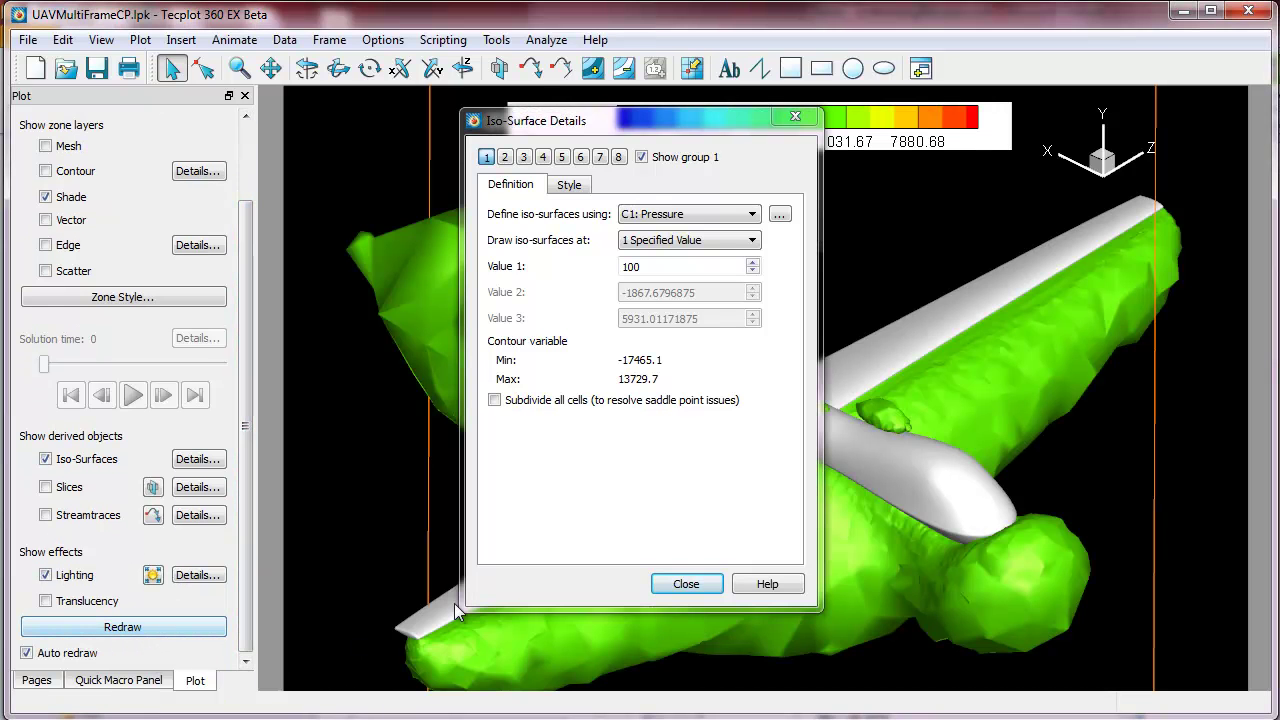
- Close iso-surface details, orbit the model, and view each of the five pages, ending on iso surfaces
{"action": "left_click", "coordinate": [708, 588]}
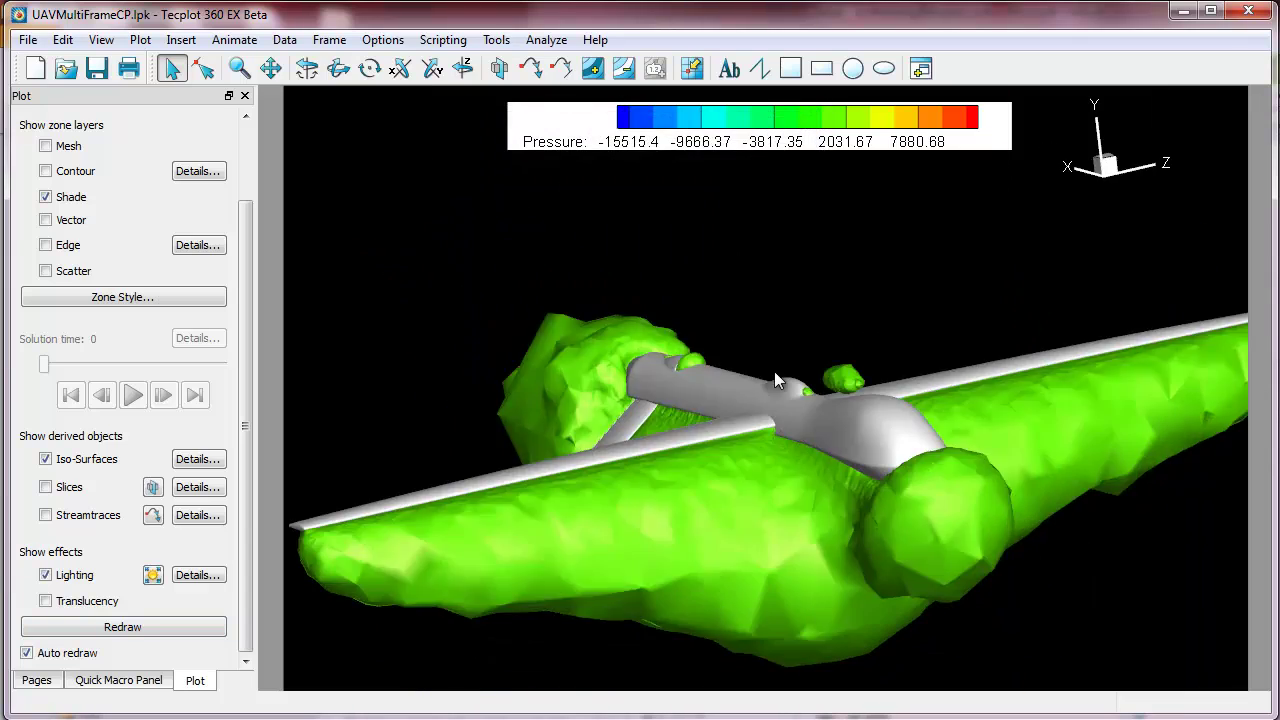
{"action": "middle_click_drag", "start_coordinate": [774, 371], "coordinate": [713, 426]}
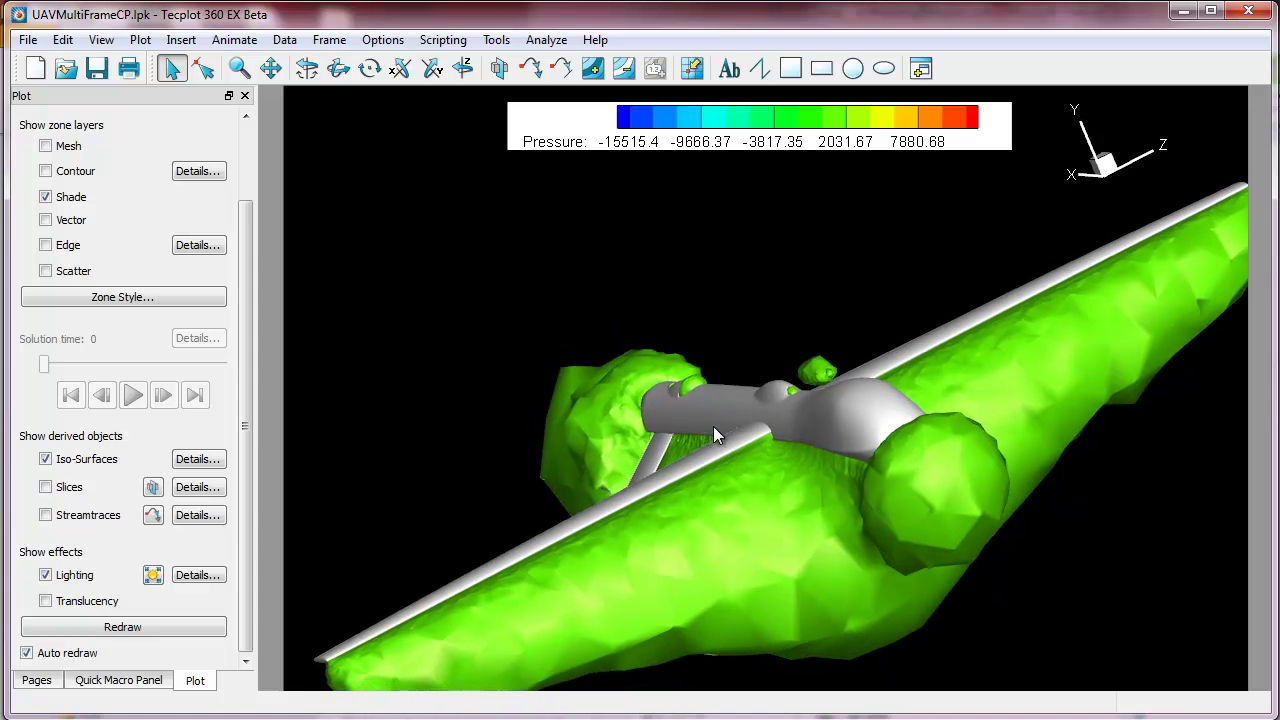
{"action": "left_click", "coordinate": [40, 681]}
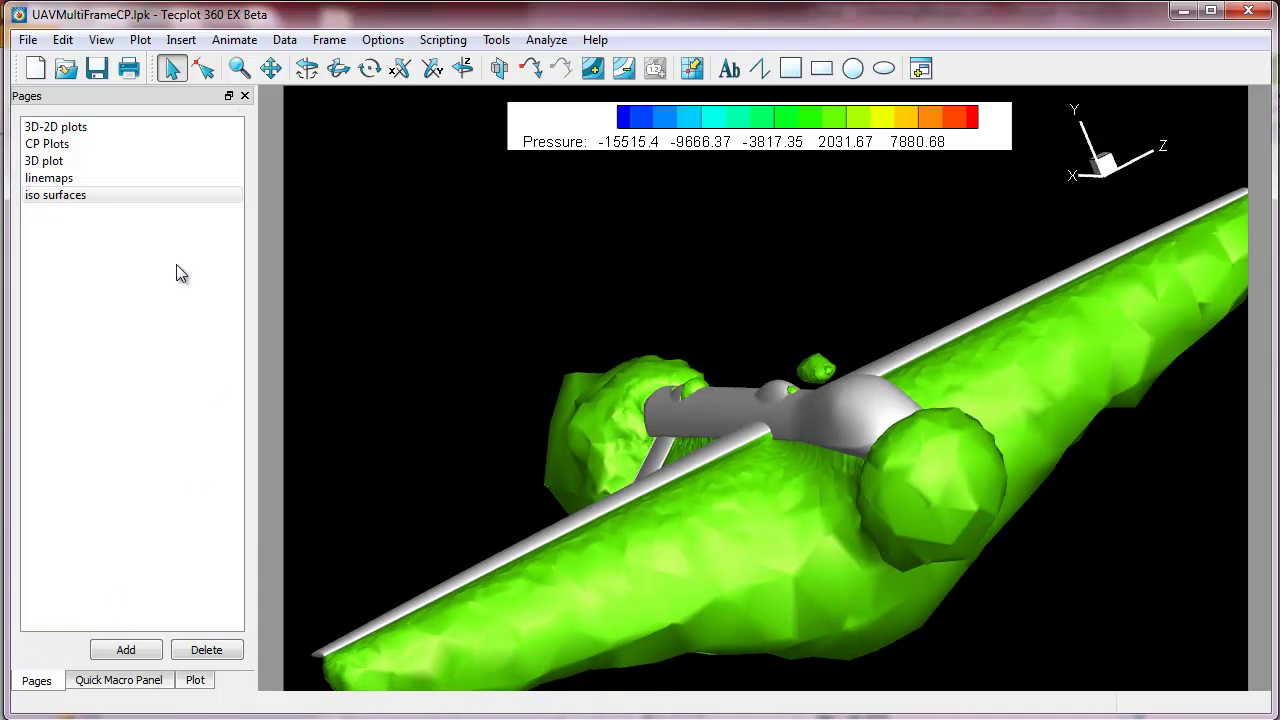
{"action": "left_click", "coordinate": [60, 127]}
{"action": "left_click", "coordinate": [66, 145]}
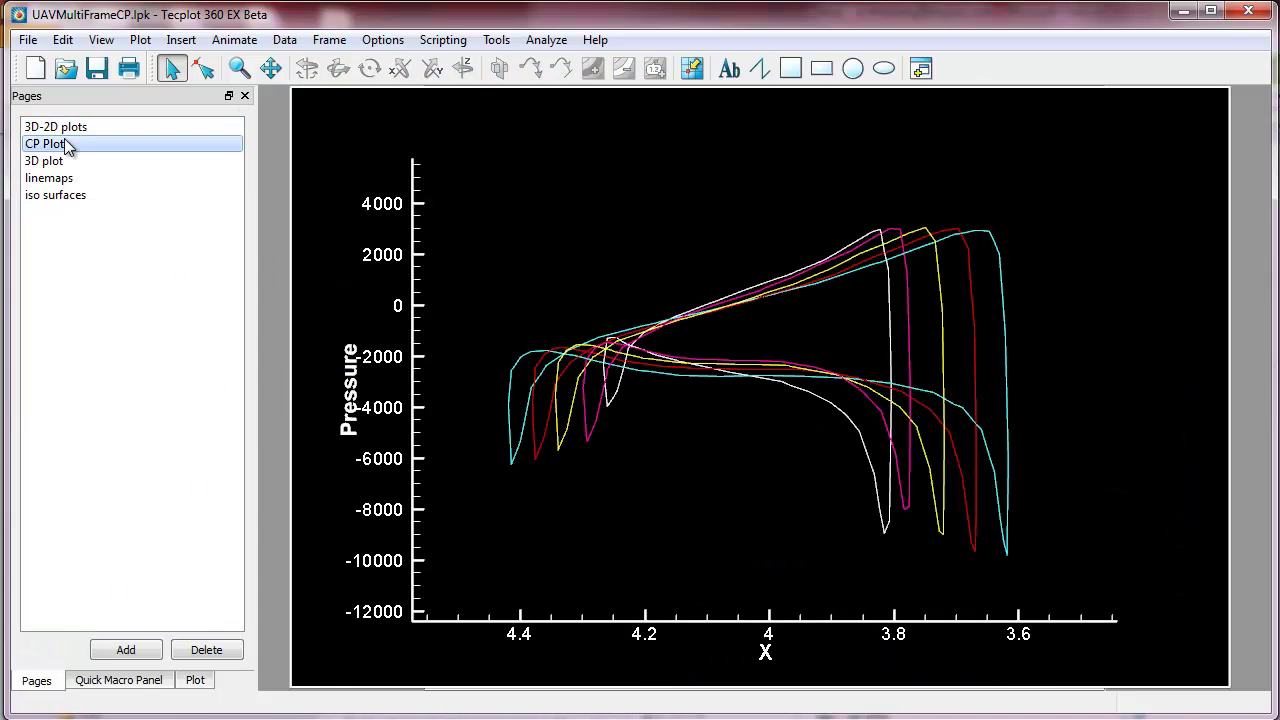
{"action": "left_click", "coordinate": [60, 161]}
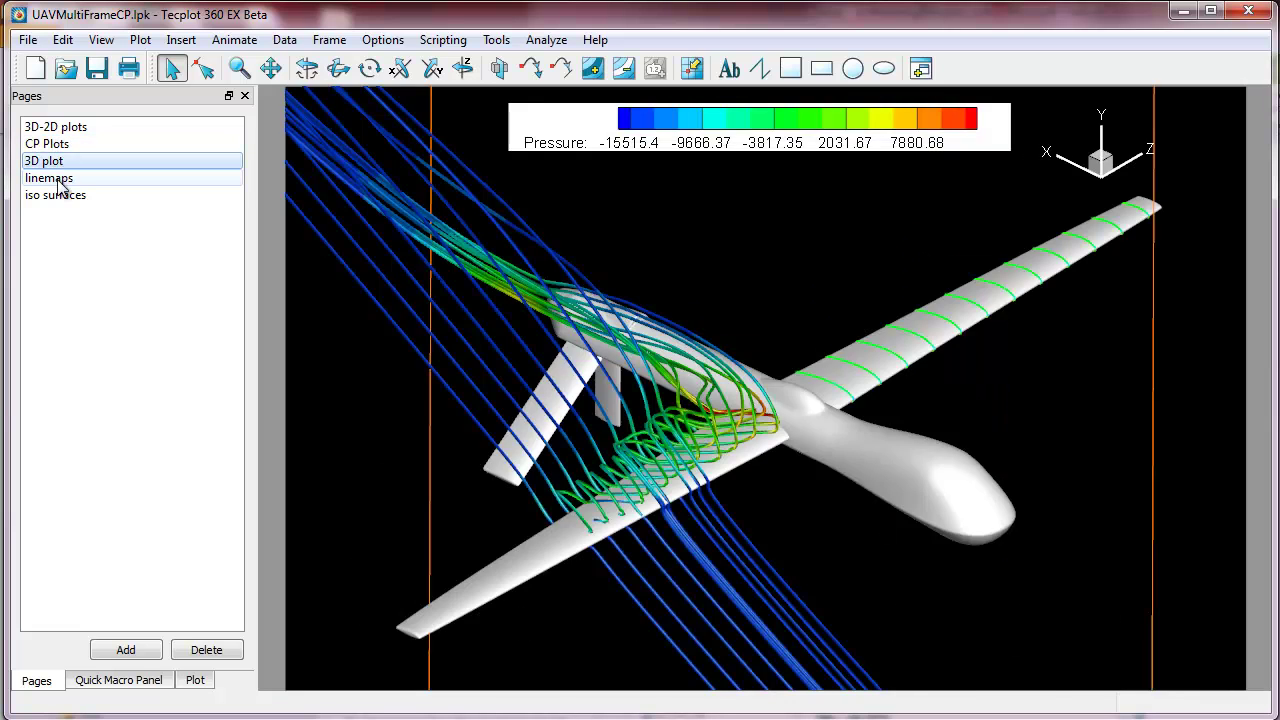
{"action": "left_click", "coordinate": [59, 179]}
{"action": "left_click", "coordinate": [66, 196]}
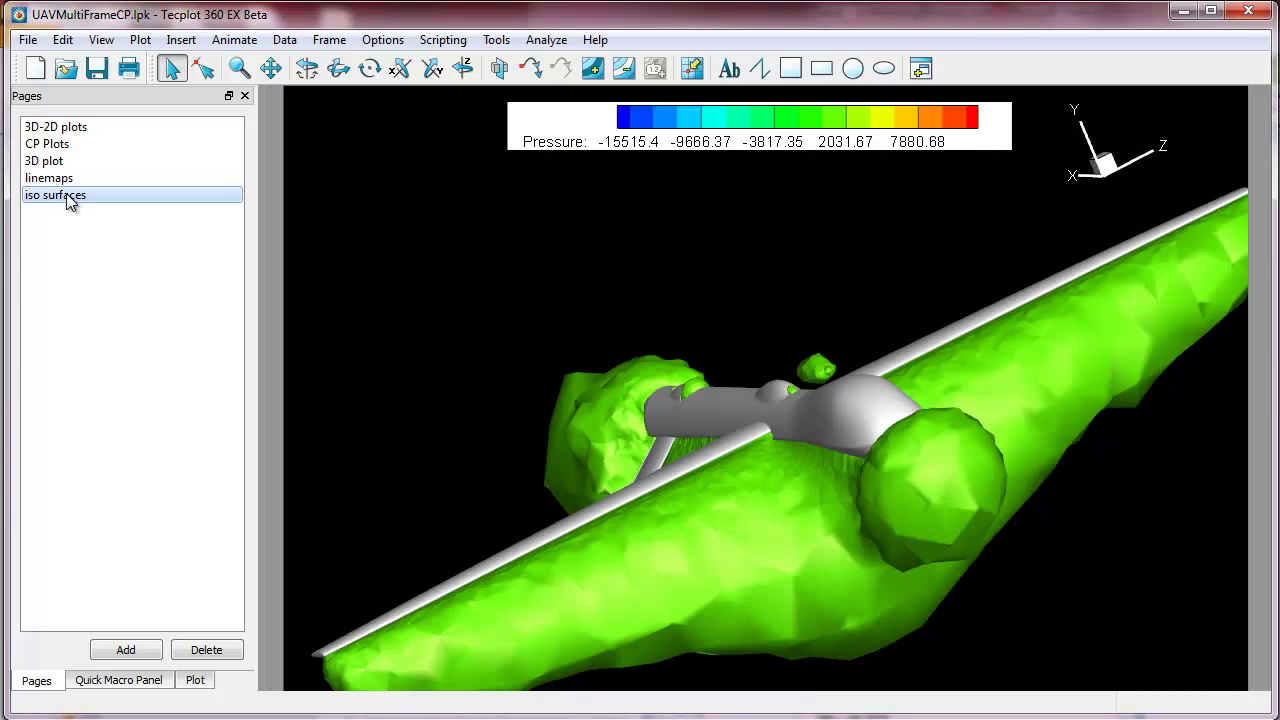